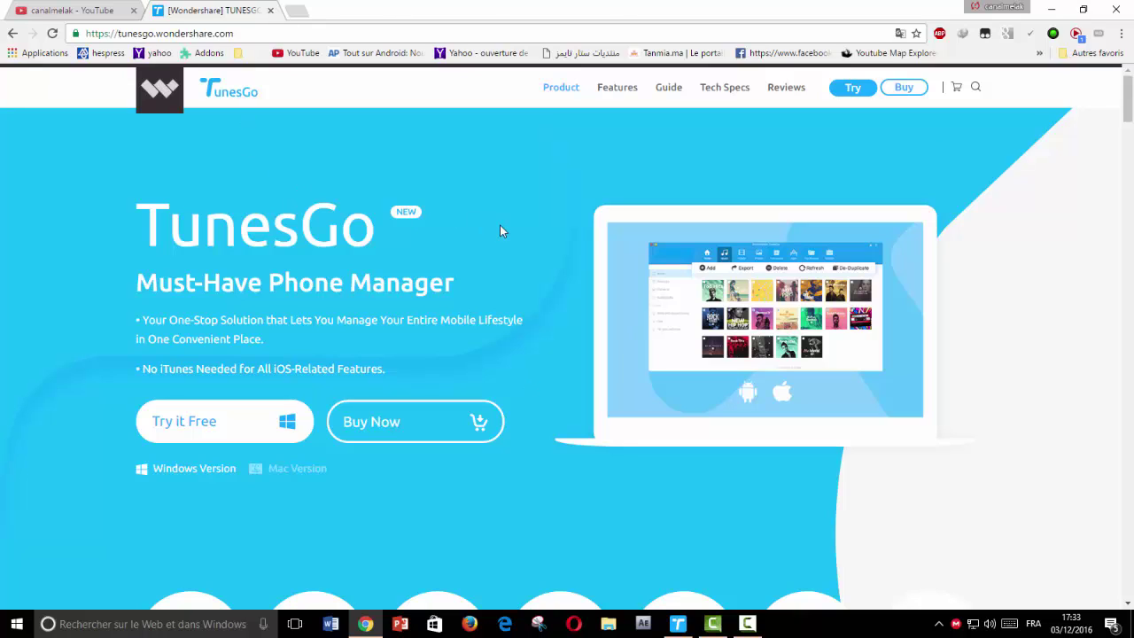
left_click(80, 9)
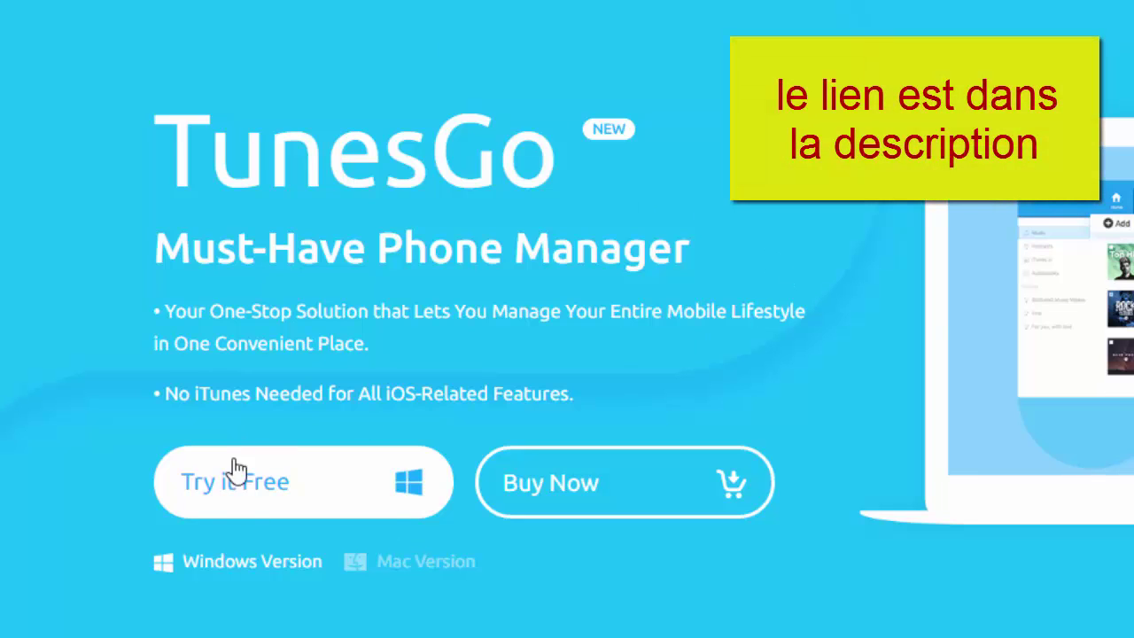
scroll(212, 465, "down", 2)
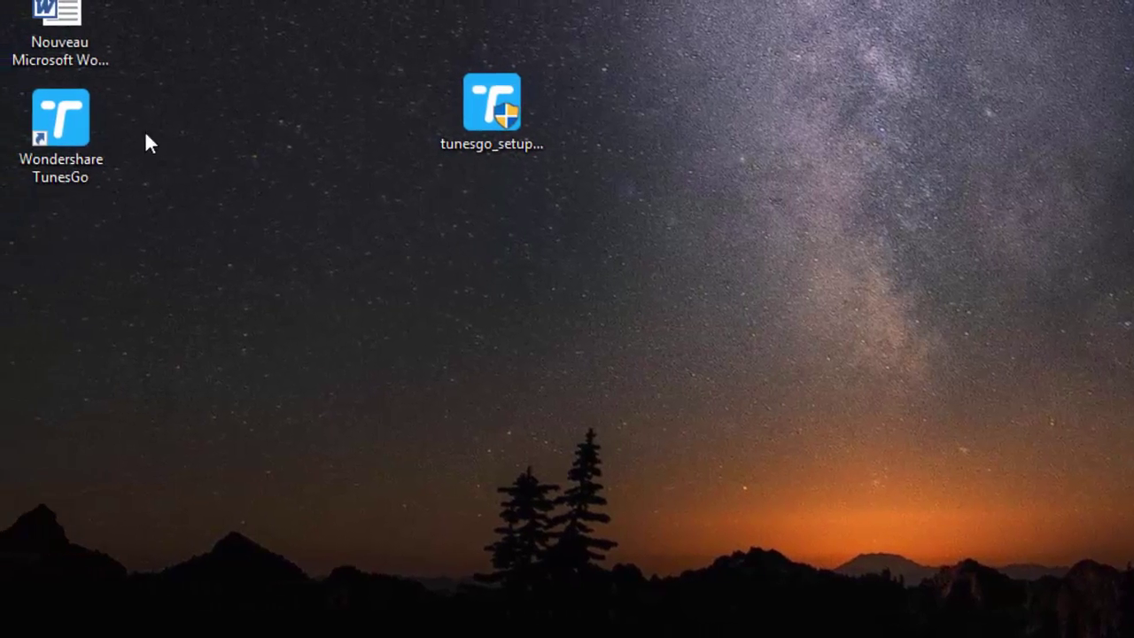
Step: Launch Wondershare TunesGo from the desktop and refresh the connected phone's screen preview
left_click(125, 126)
double_click(125, 124)
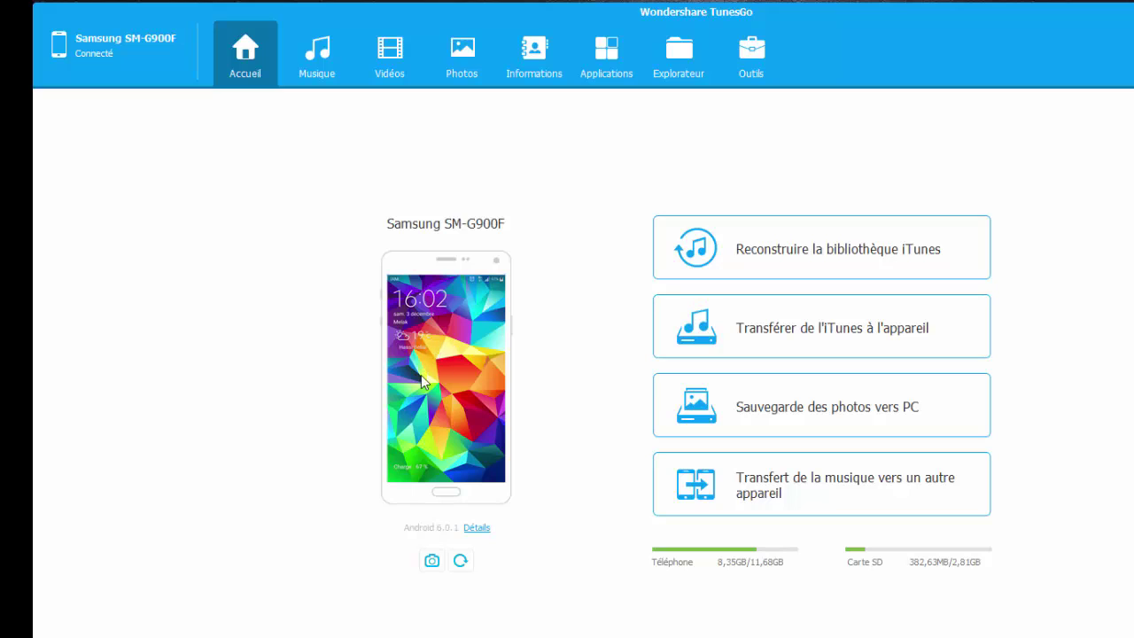
left_click(456, 566)
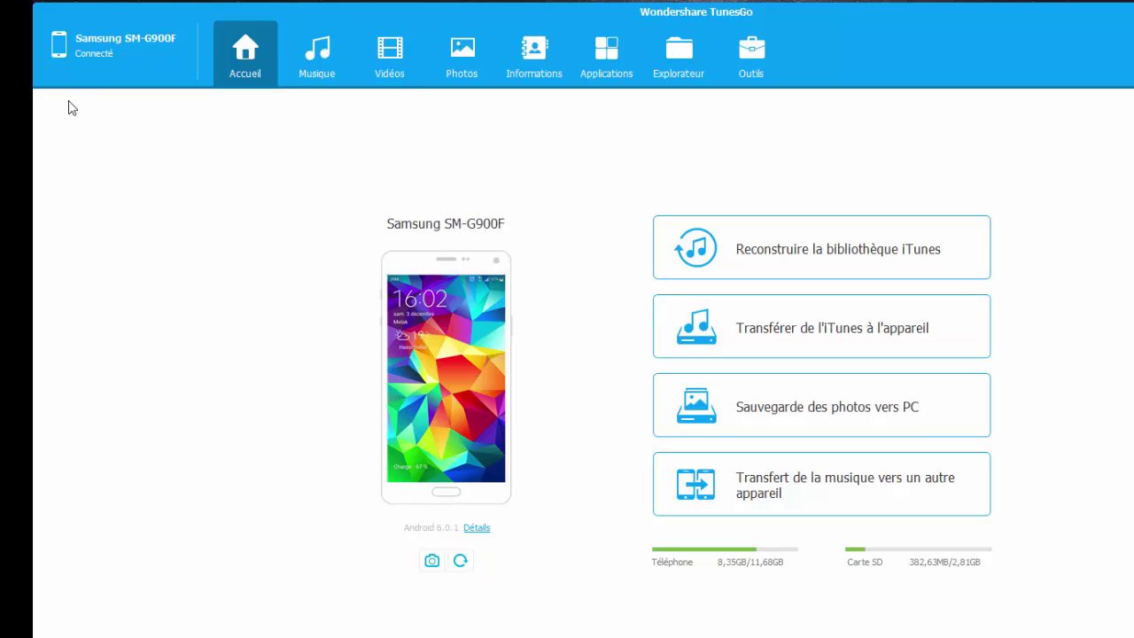
Step: Open the phone's music library, look at the file chooser for adding music, and select track 006
left_click(315, 51)
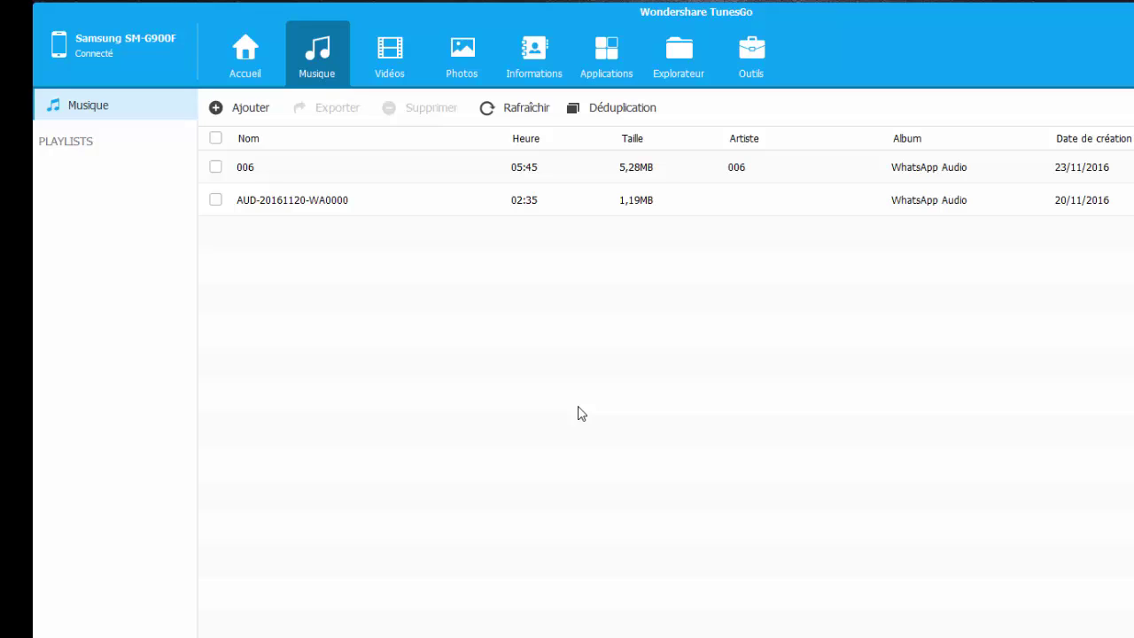
left_click(251, 108)
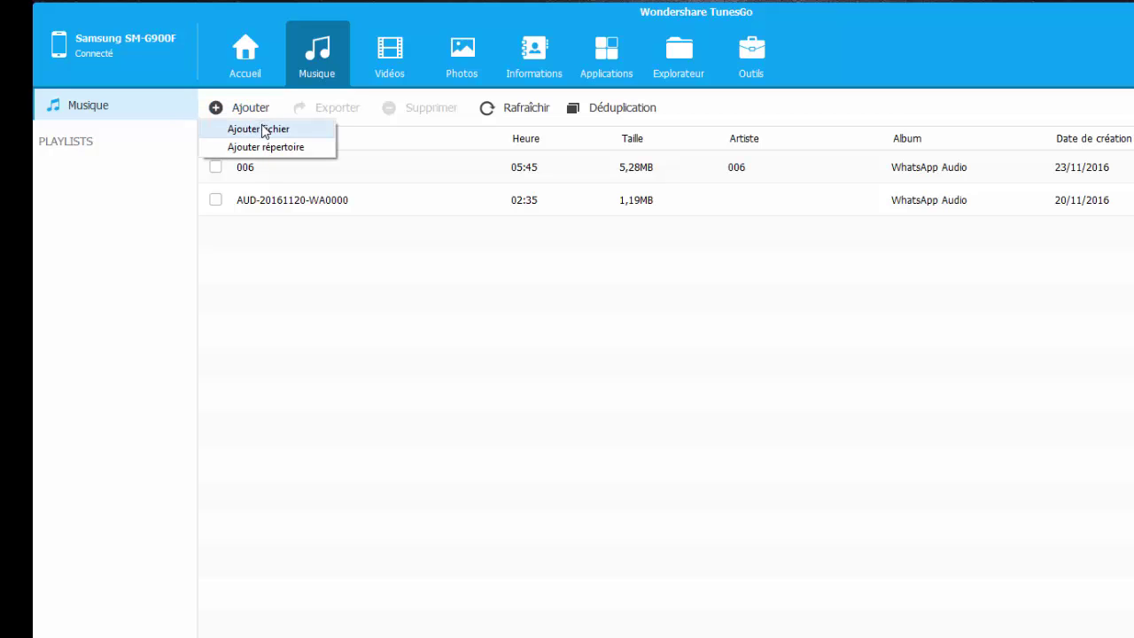
left_click(262, 128)
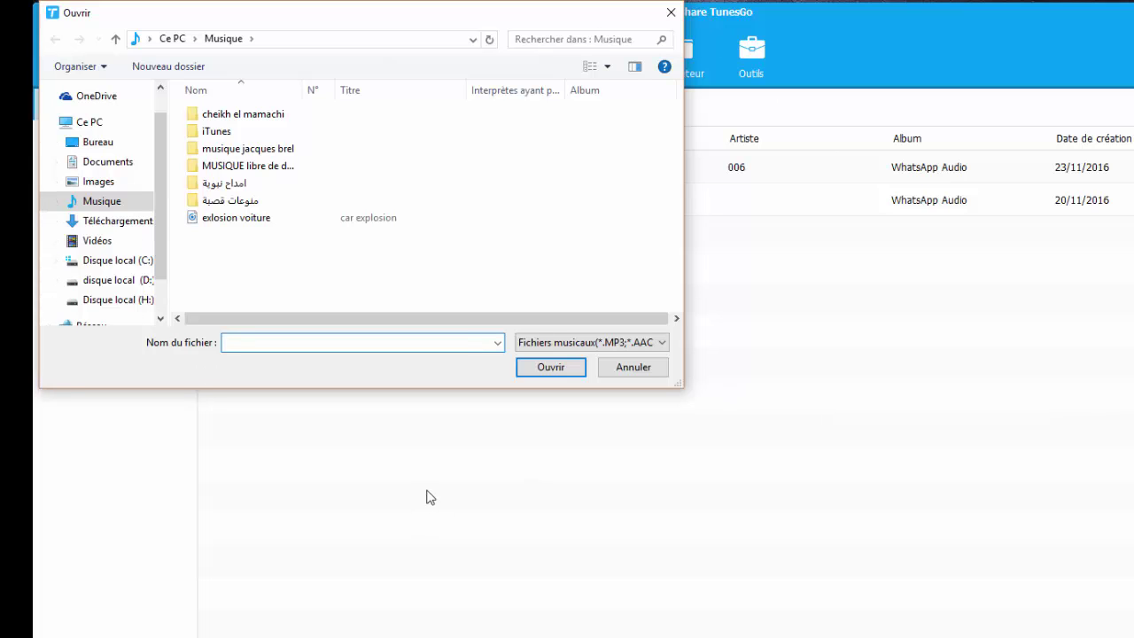
left_click(636, 370)
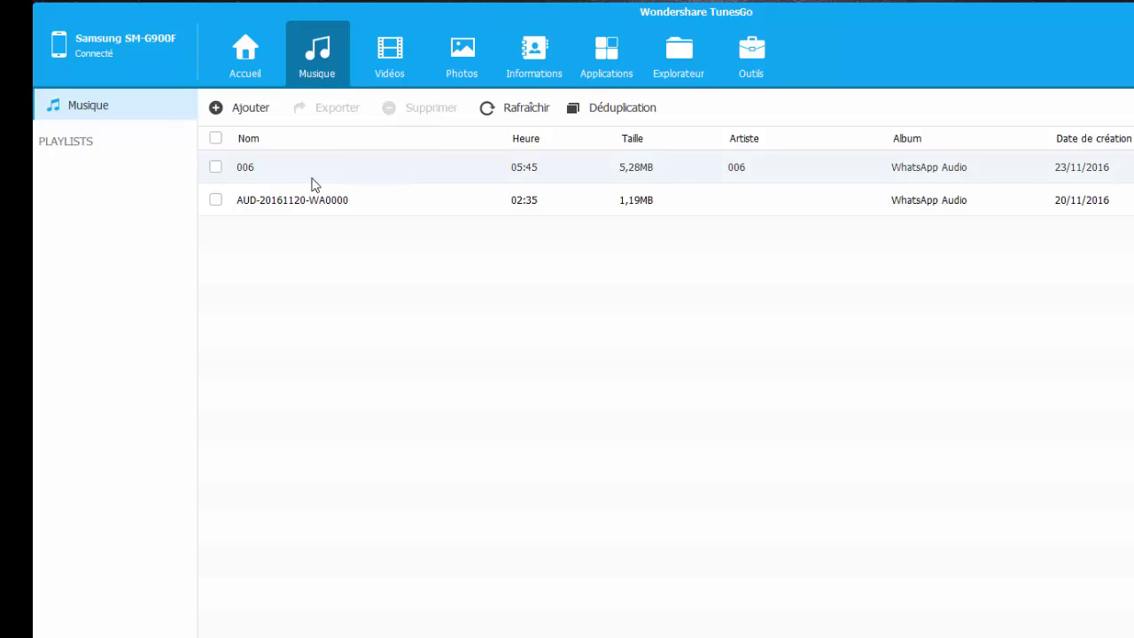
left_click(215, 166)
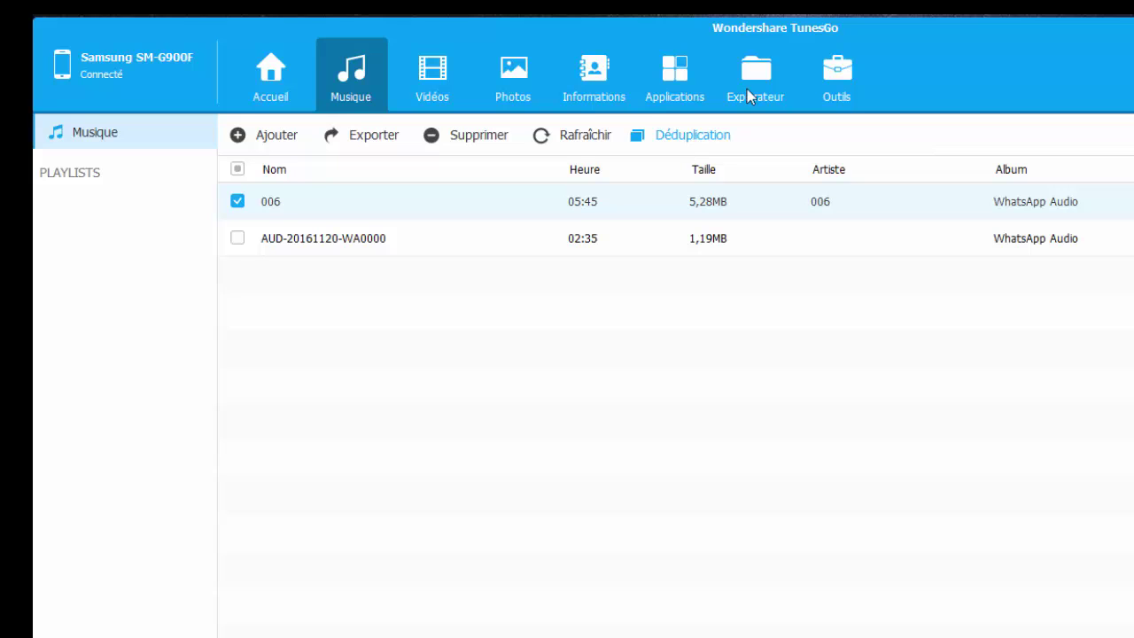
Step: View the phone's videos and its photo albums
left_click(419, 84)
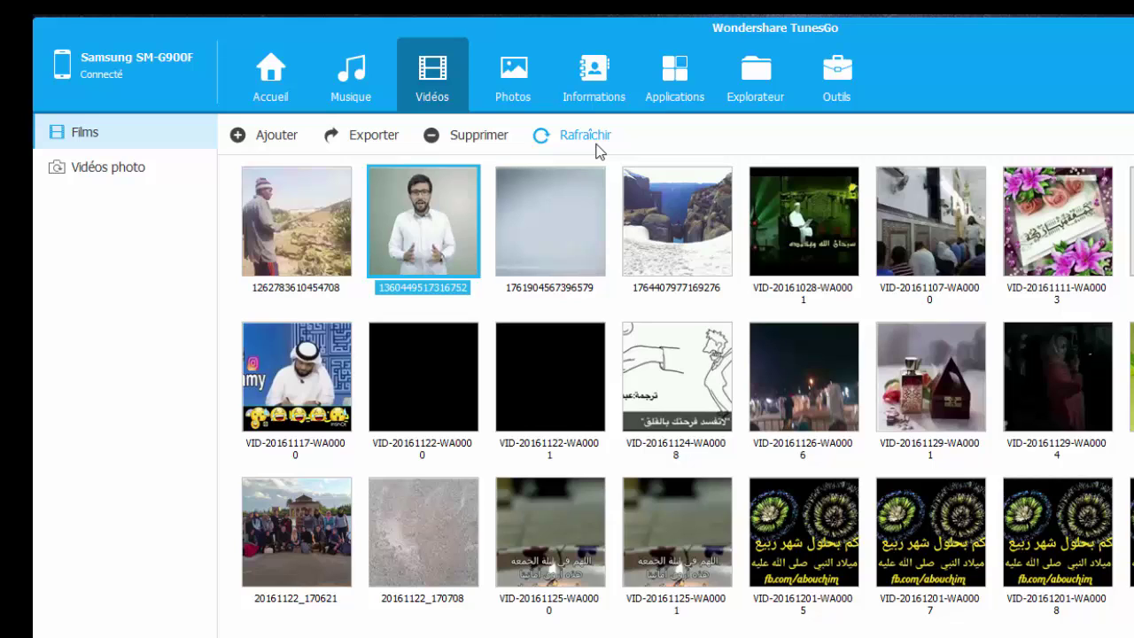
left_click(507, 75)
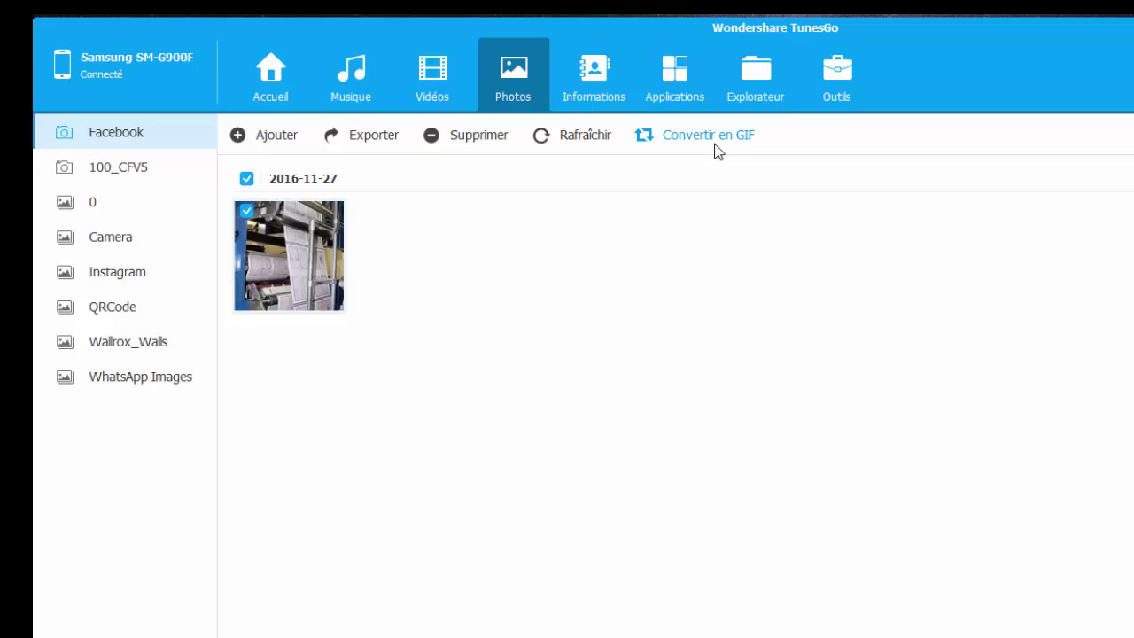
Step: Open the phone's contacts, select and clear the first three entries, and select the whole list
left_click(596, 80)
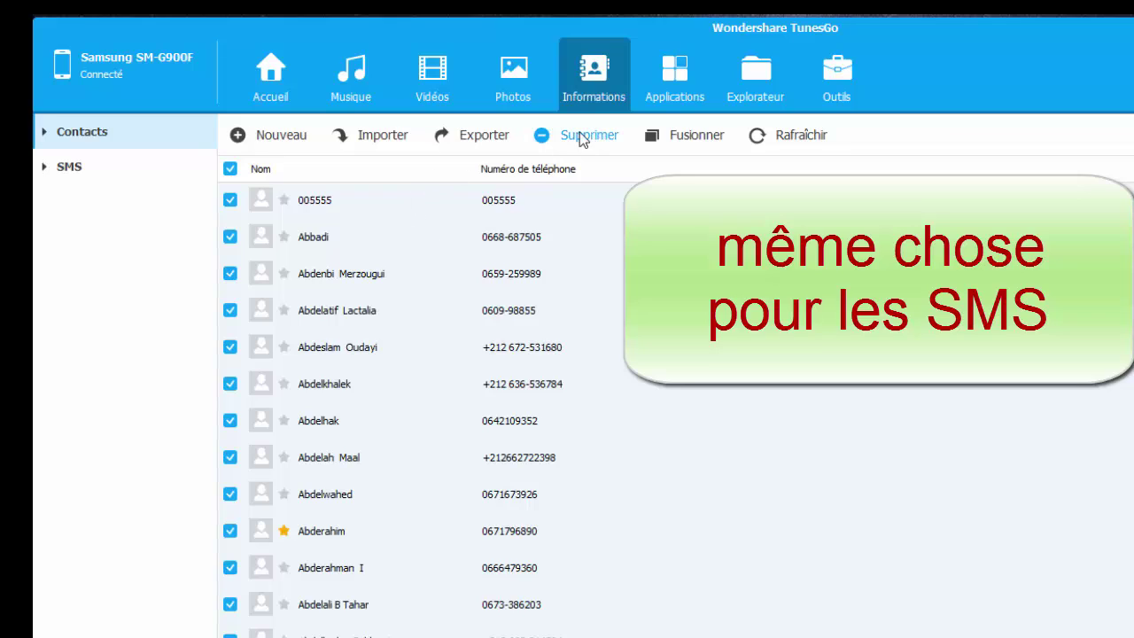
left_click(230, 172)
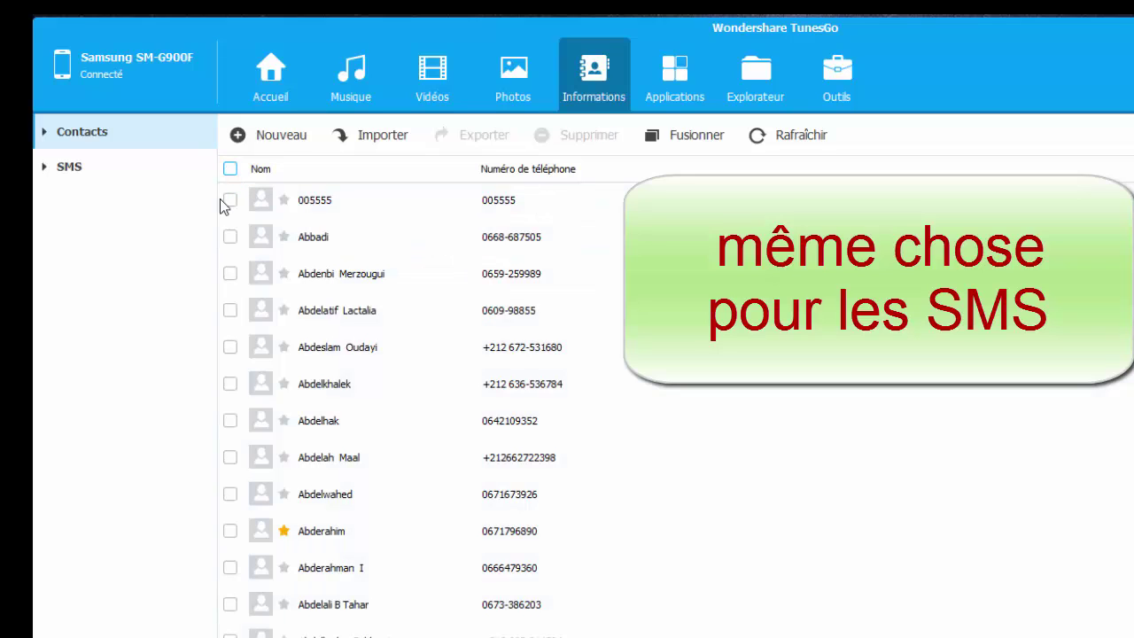
left_click(230, 237)
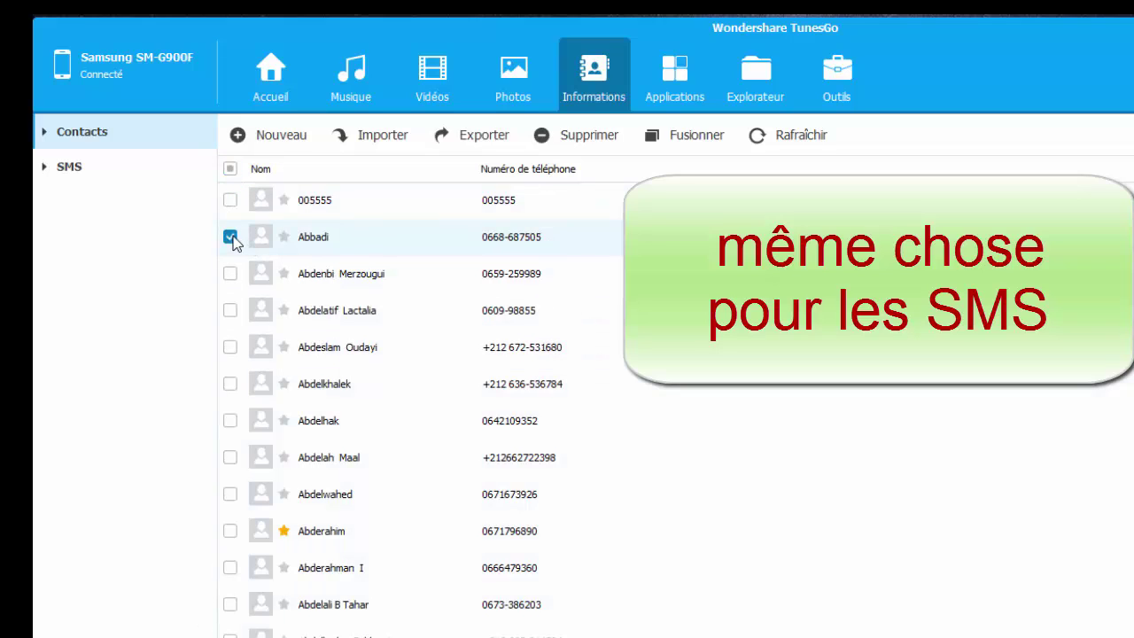
left_click(229, 275)
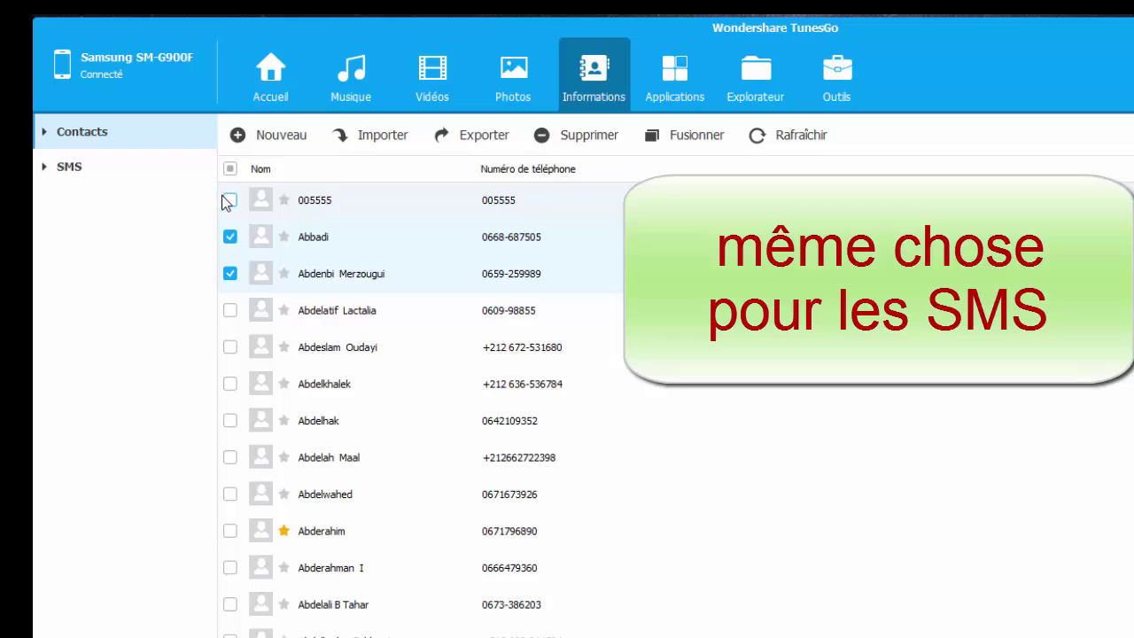
left_click(230, 200)
left_click(229, 169)
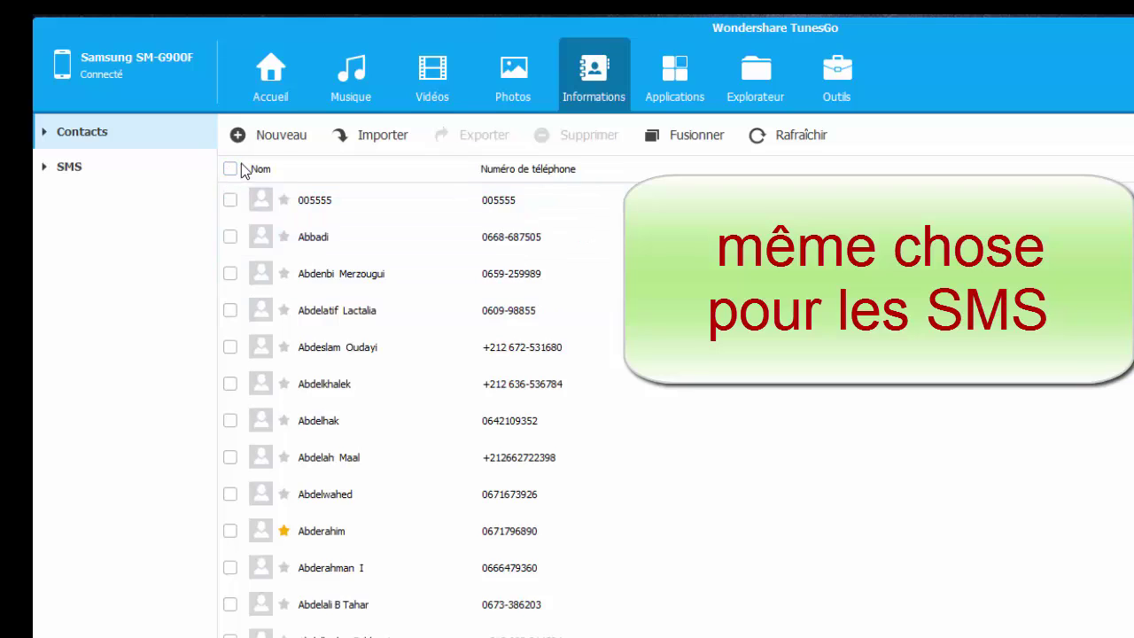
left_click(230, 170)
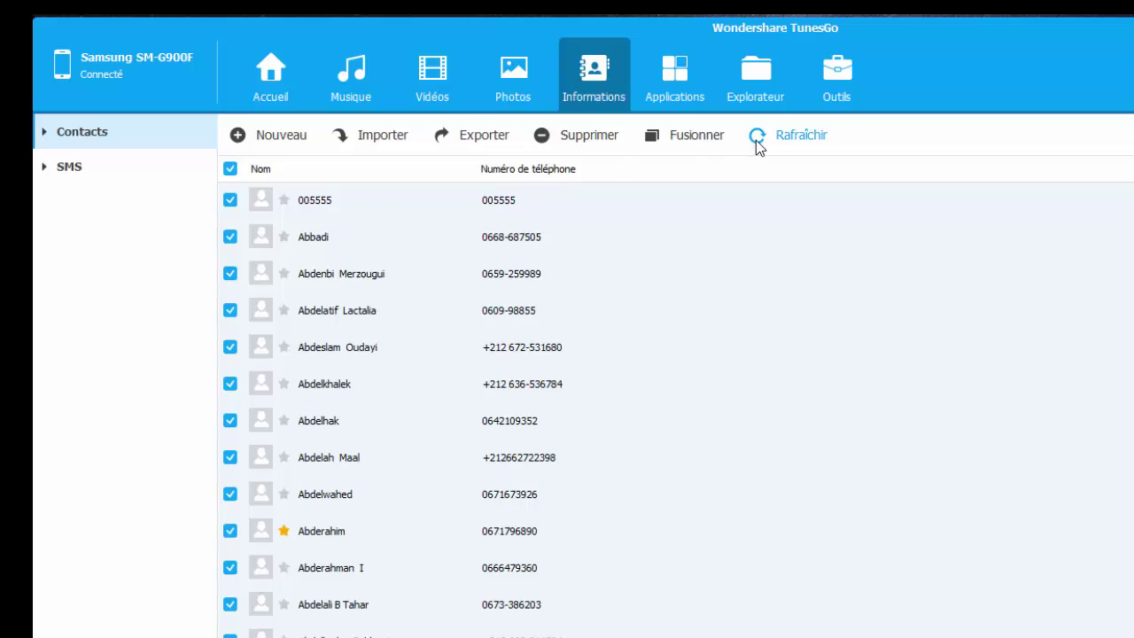
Step: List the phone's installed applications and select the first one
left_click(674, 75)
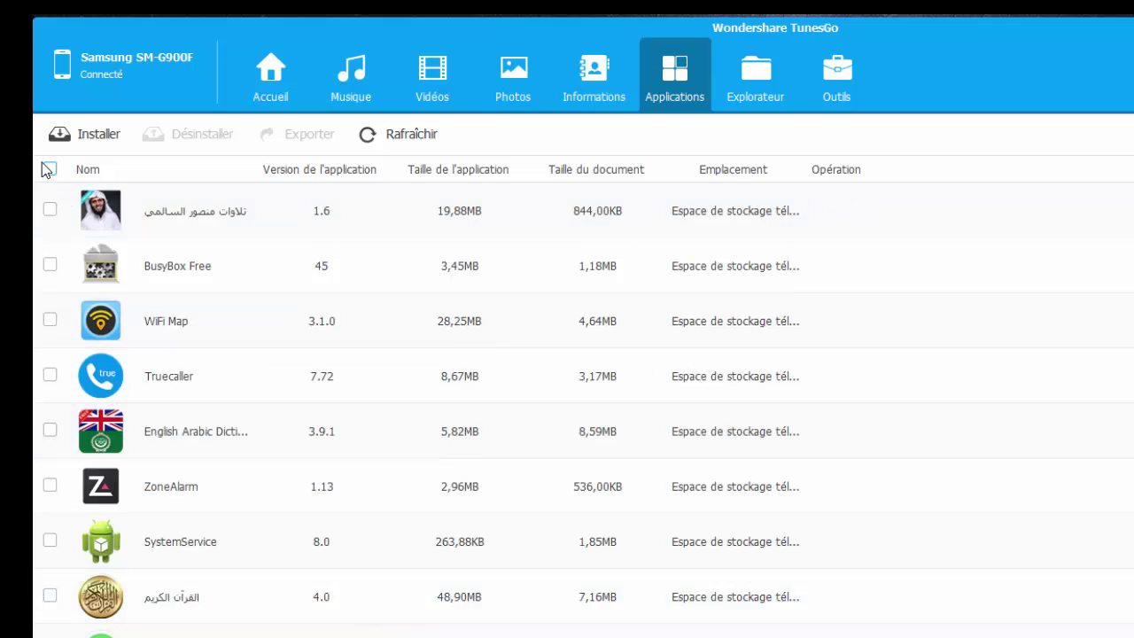
left_click(49, 210)
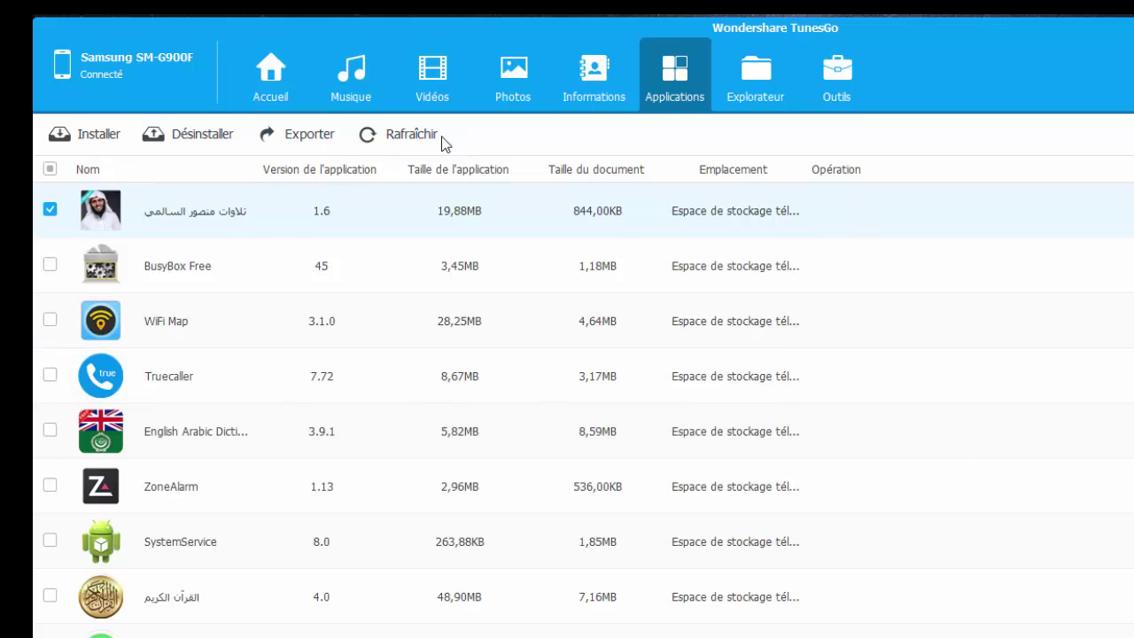
Step: Browse the folders of the phone's internal storage in the file explorer section
left_click(749, 78)
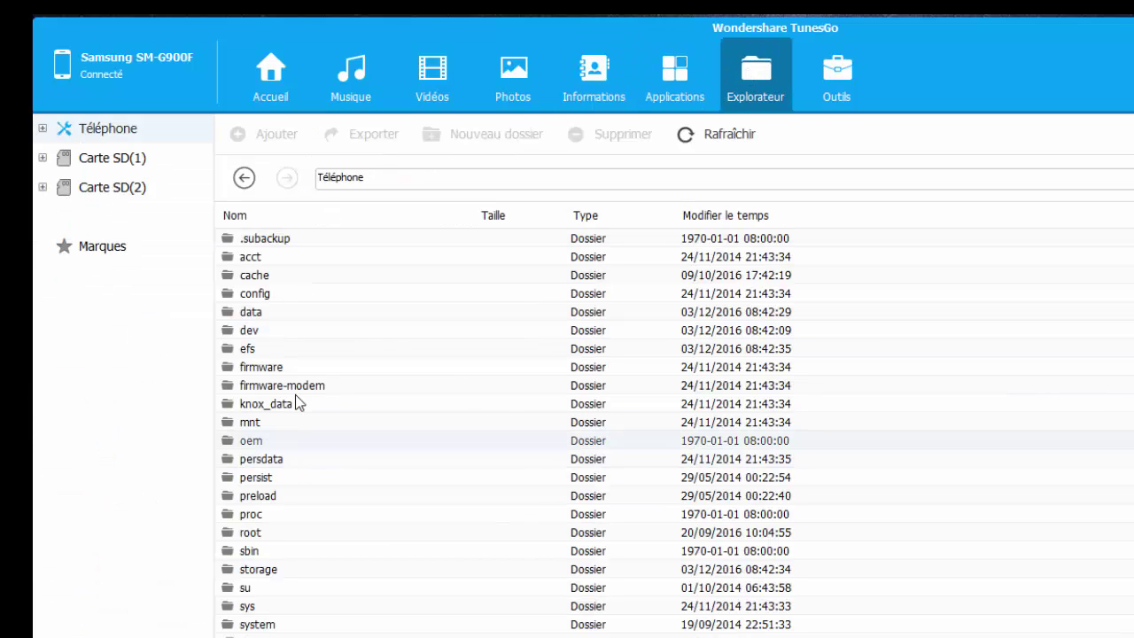
scroll(315, 483, "down", 2)
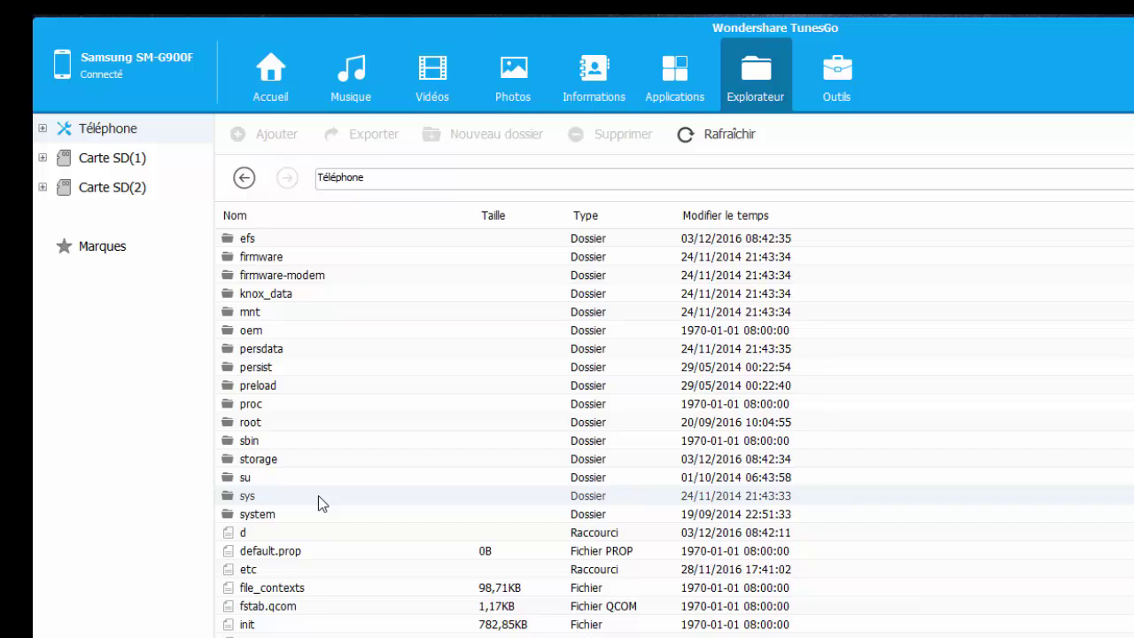
scroll(318, 496, "up", 2)
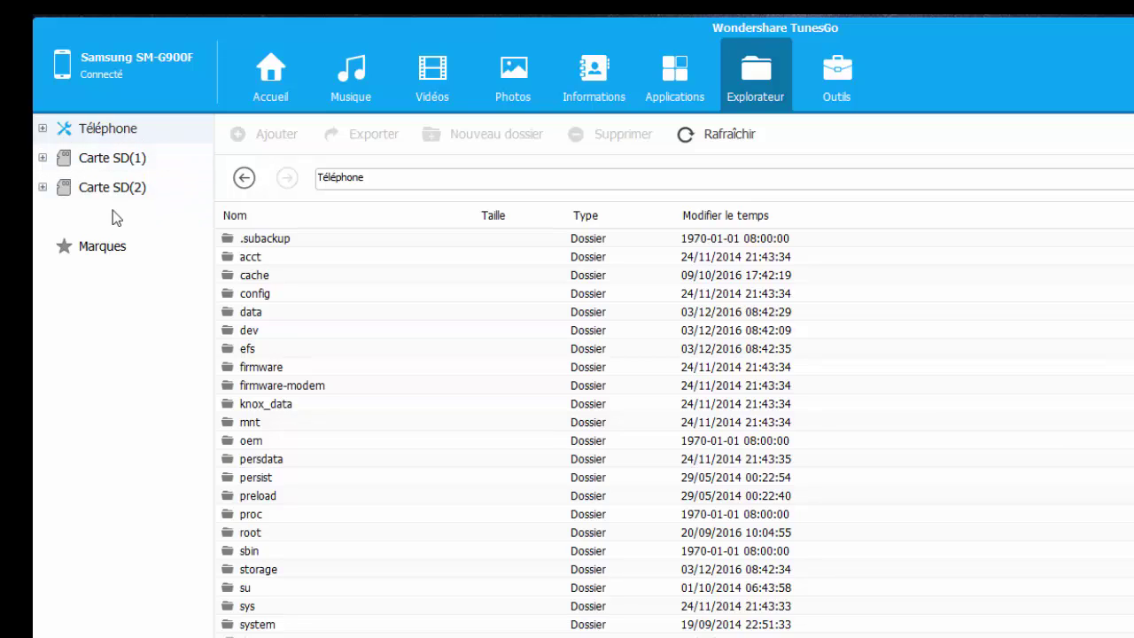
Step: Examine the content choices and destination path of the device backup tool, and close it without starting a backup
left_click(830, 82)
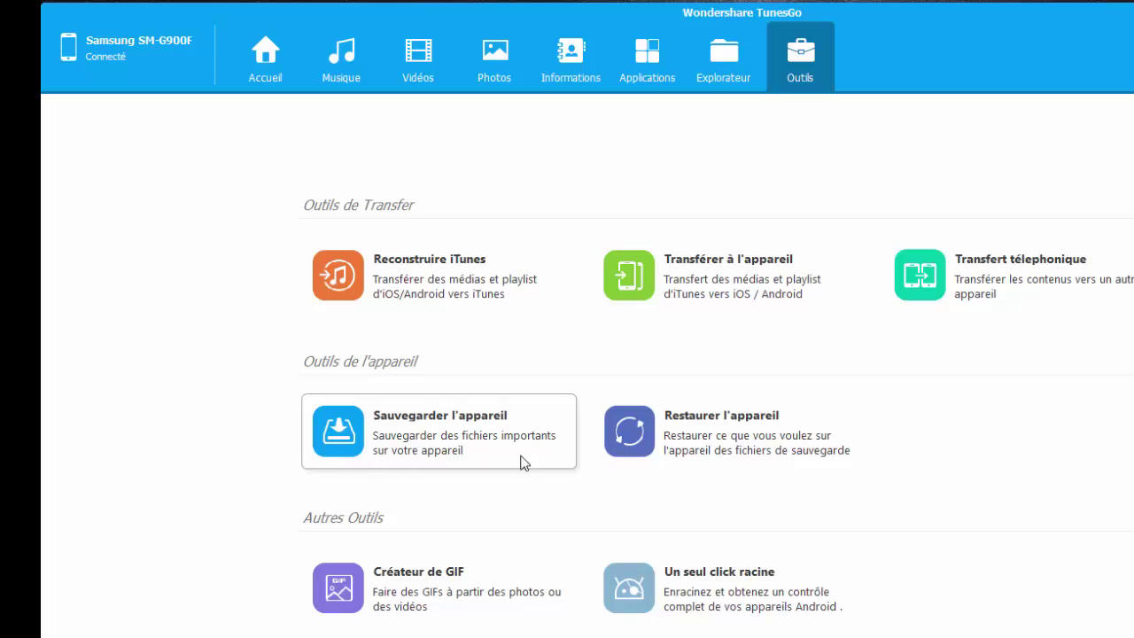
left_click(397, 441)
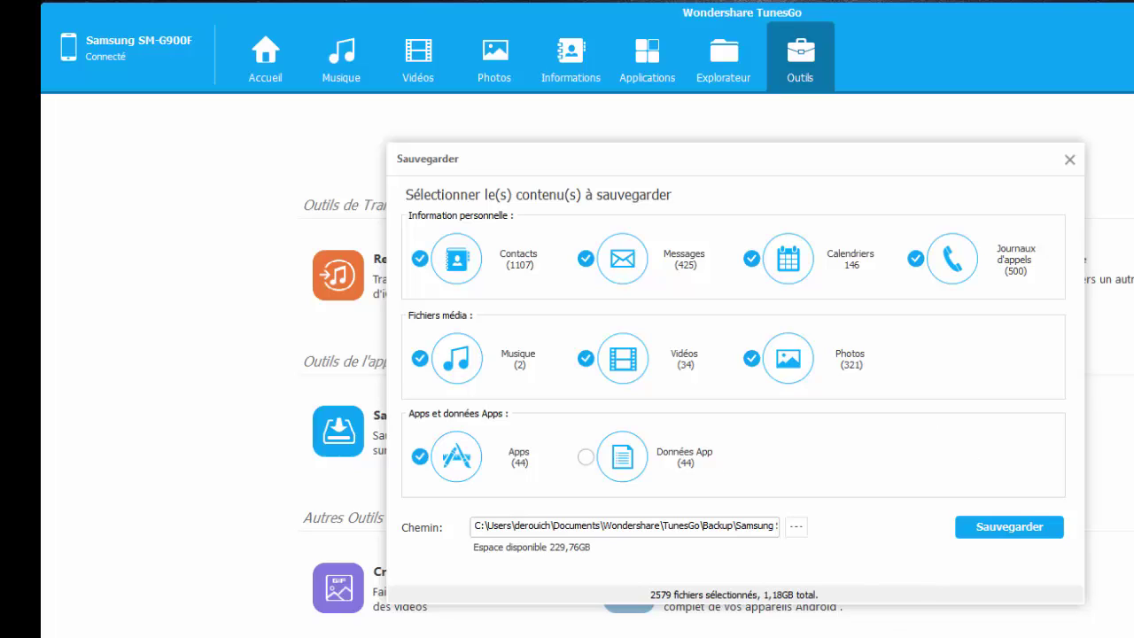
left_click(1070, 160)
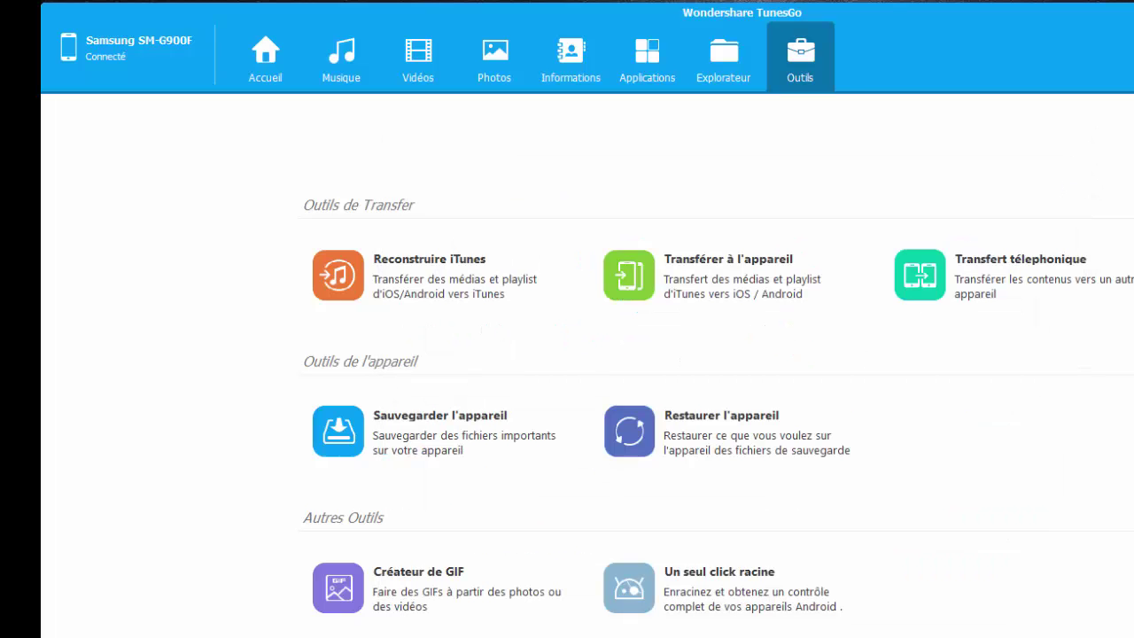
Step: Switch to File Explorer to view the Documents > Wondershare > TunesGo backup folder, and return to TunesGo
left_click(1133, 12)
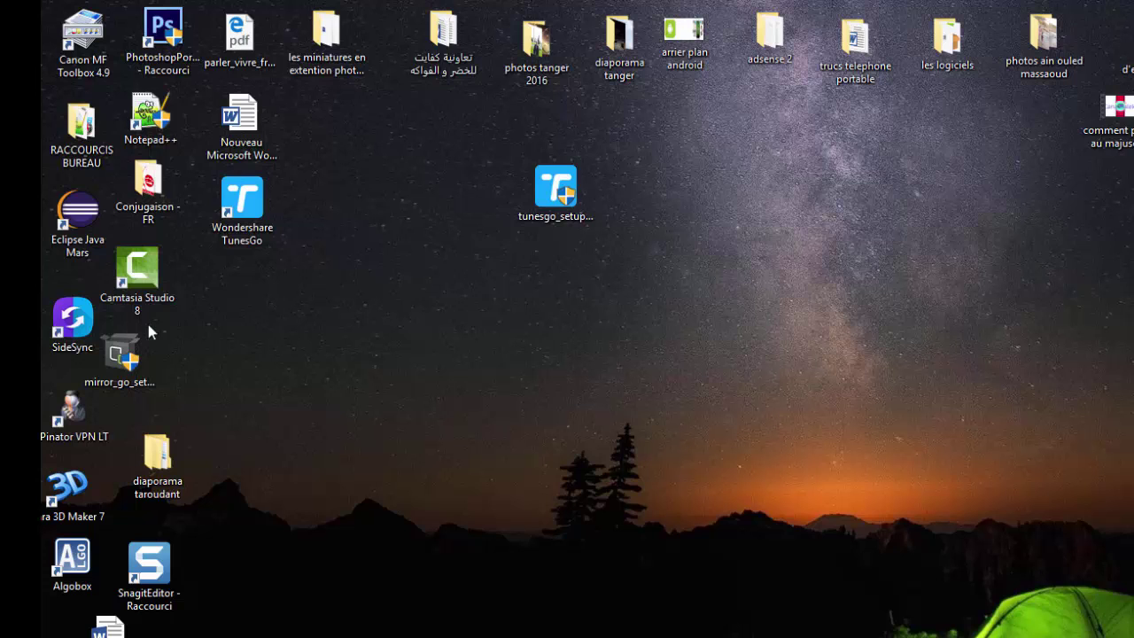
left_click(680, 637)
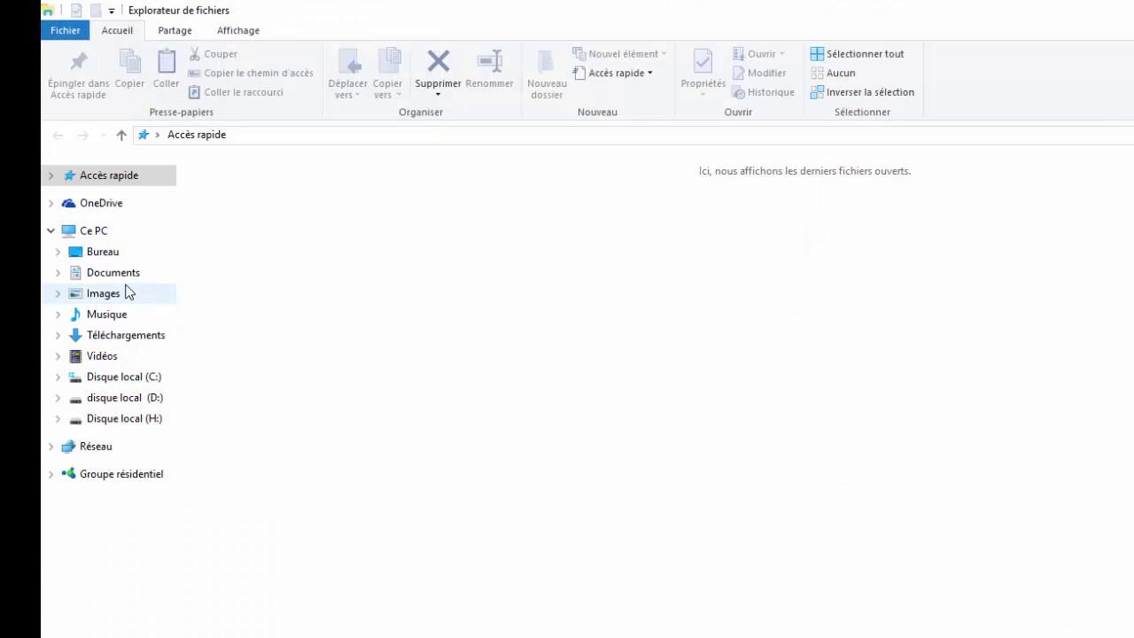
left_click(120, 274)
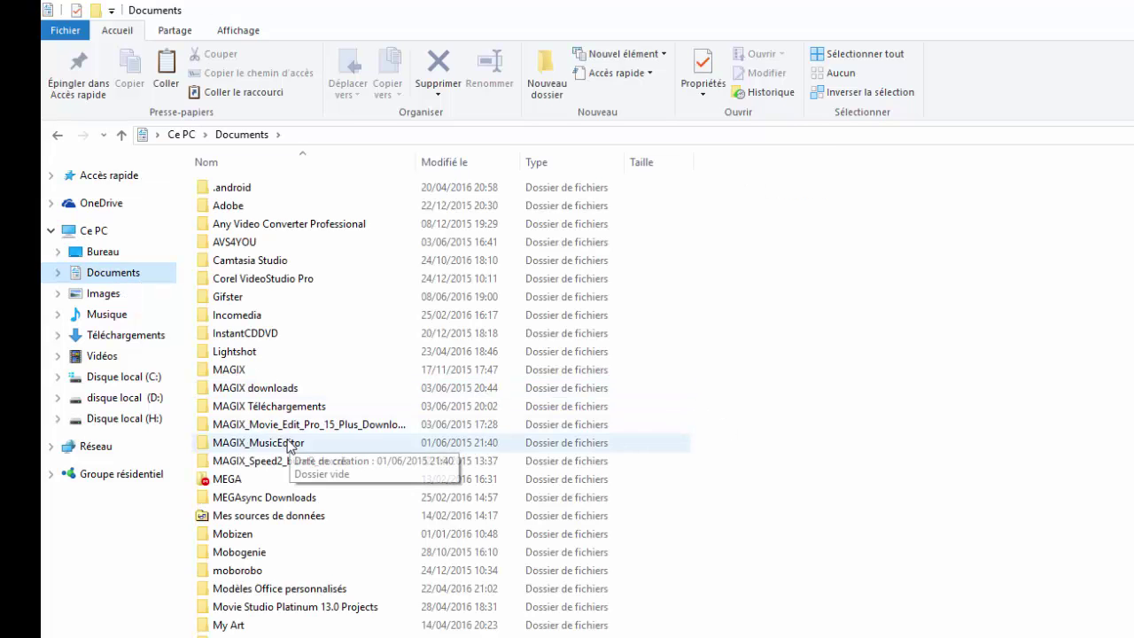
scroll(288, 447, "down", 2)
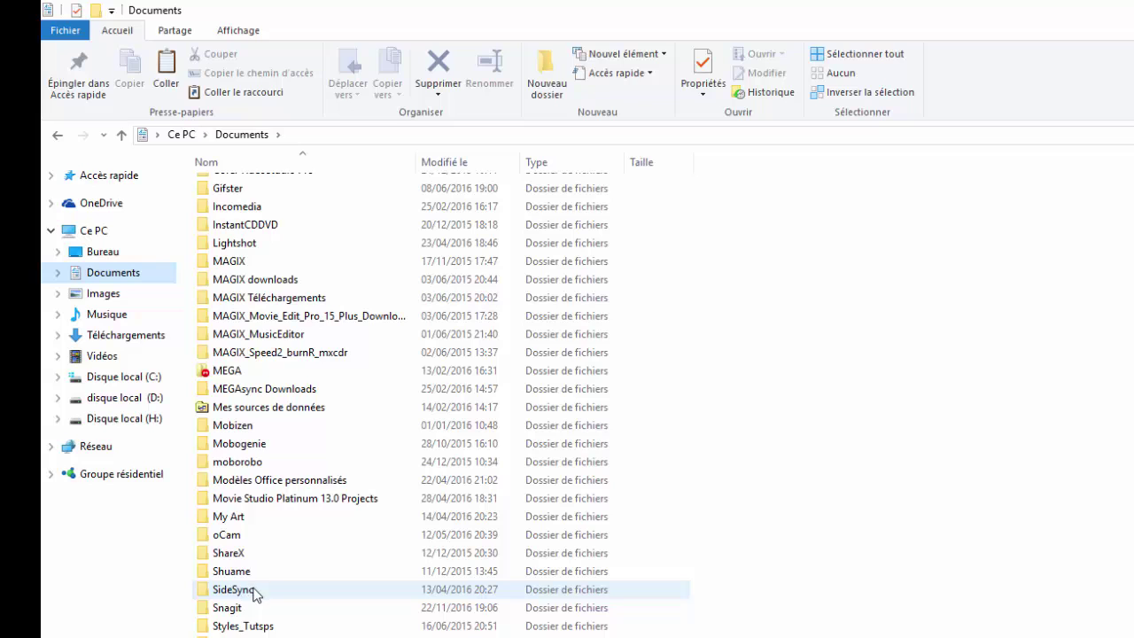
scroll(254, 589, "down", 1)
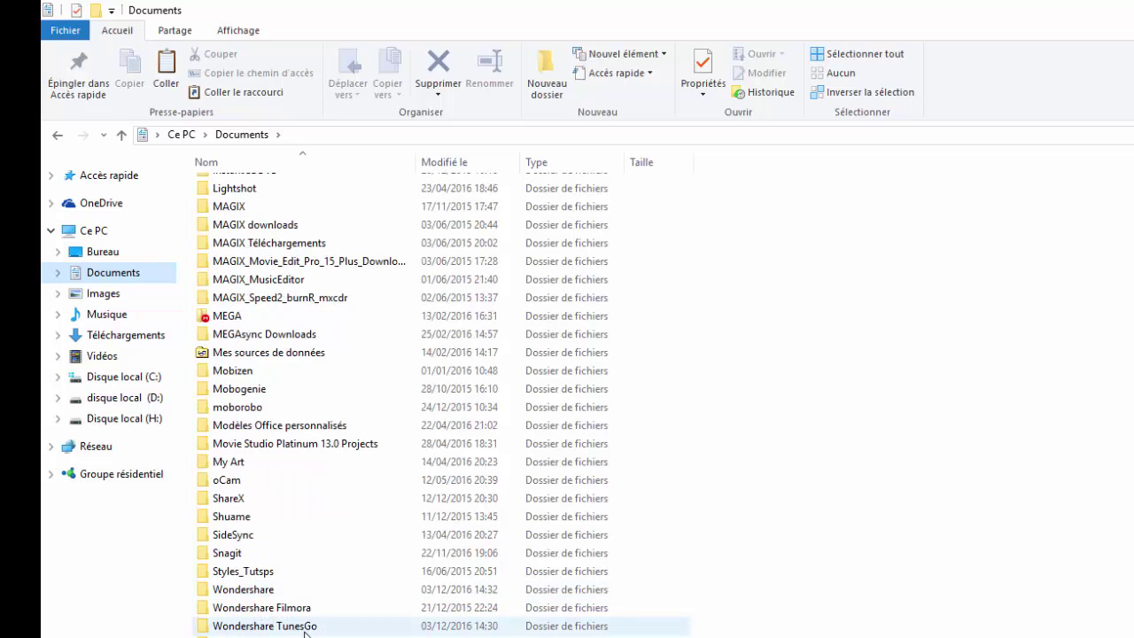
double_click(256, 589)
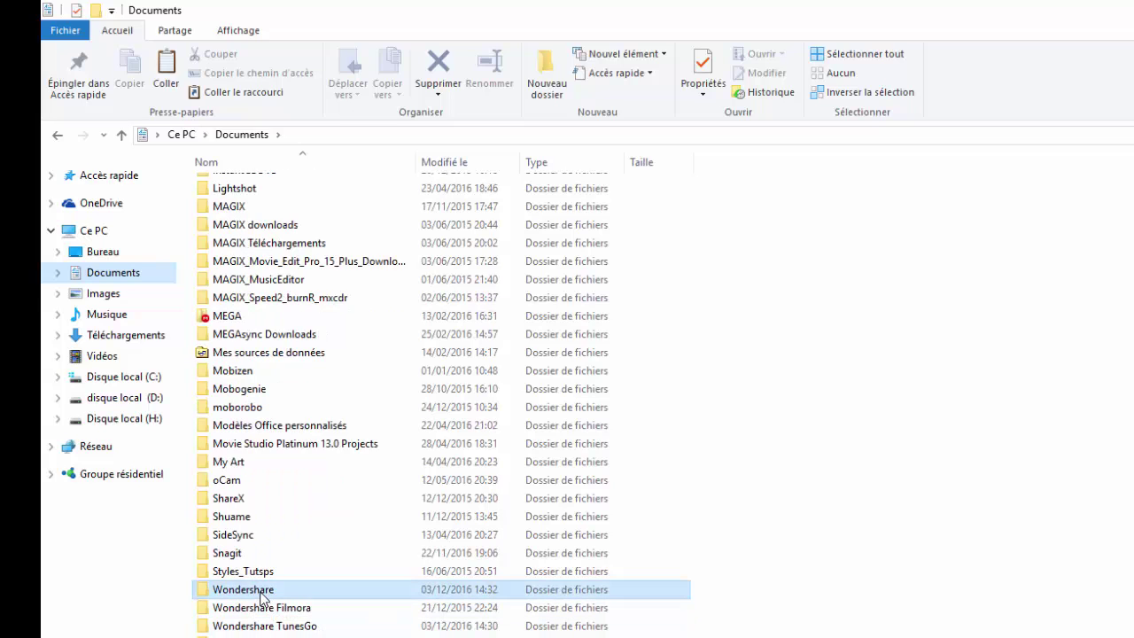
double_click(248, 191)
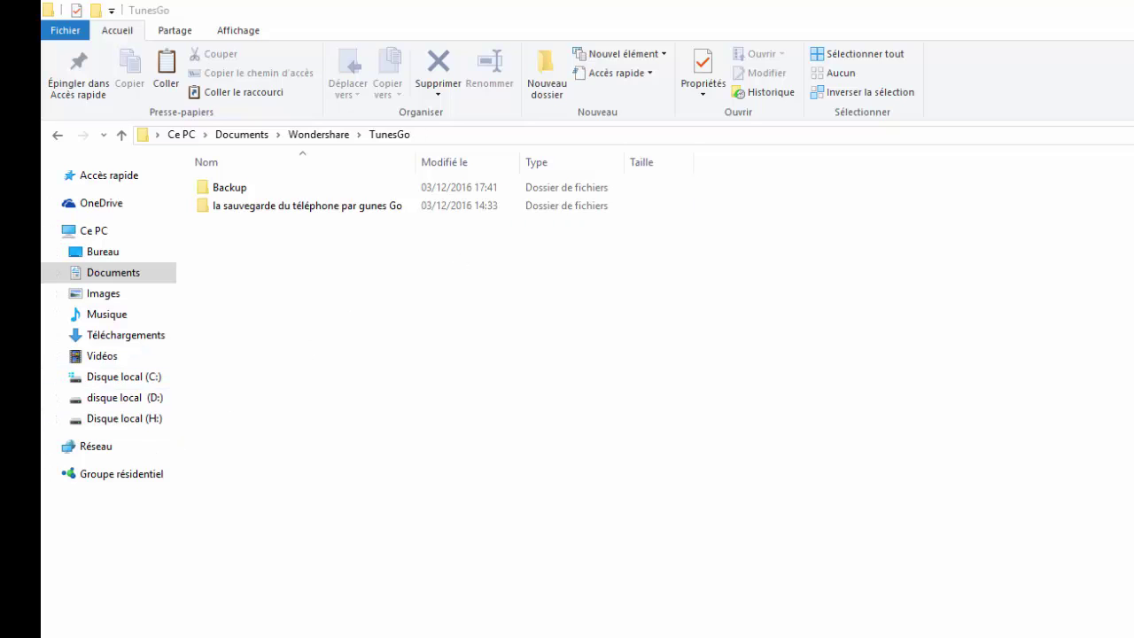
key("alt+Tab")
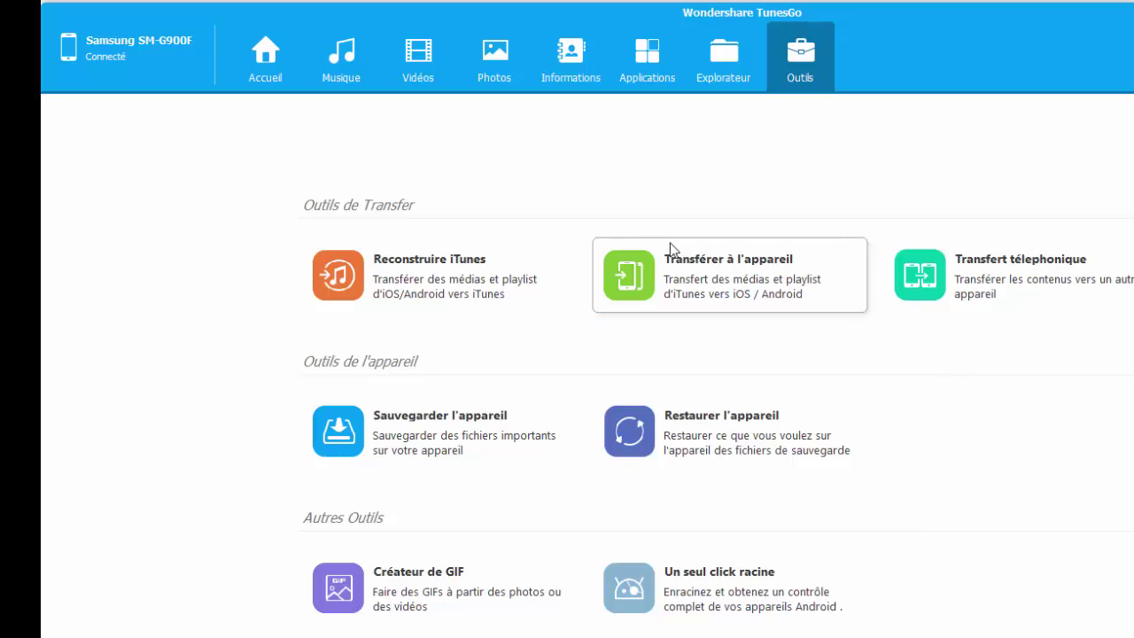